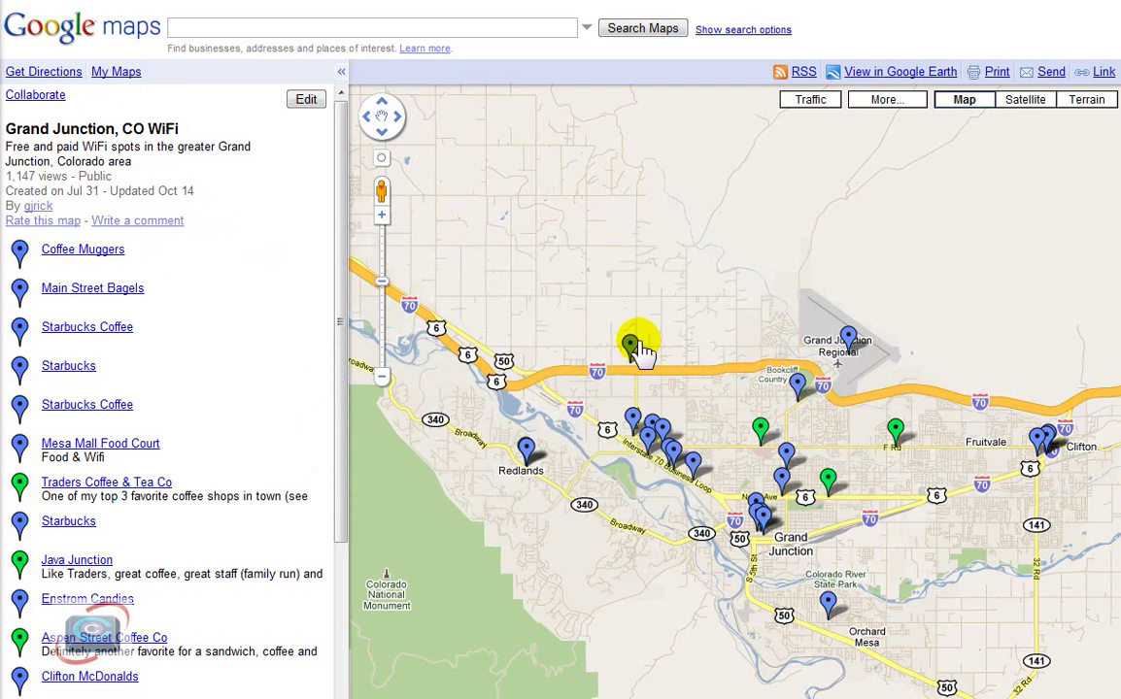
Step: Look through the Traders Coffee & Tea Co and Starbucks Coffee details on the map
{"action": "left_click", "coordinate": [631, 346]}
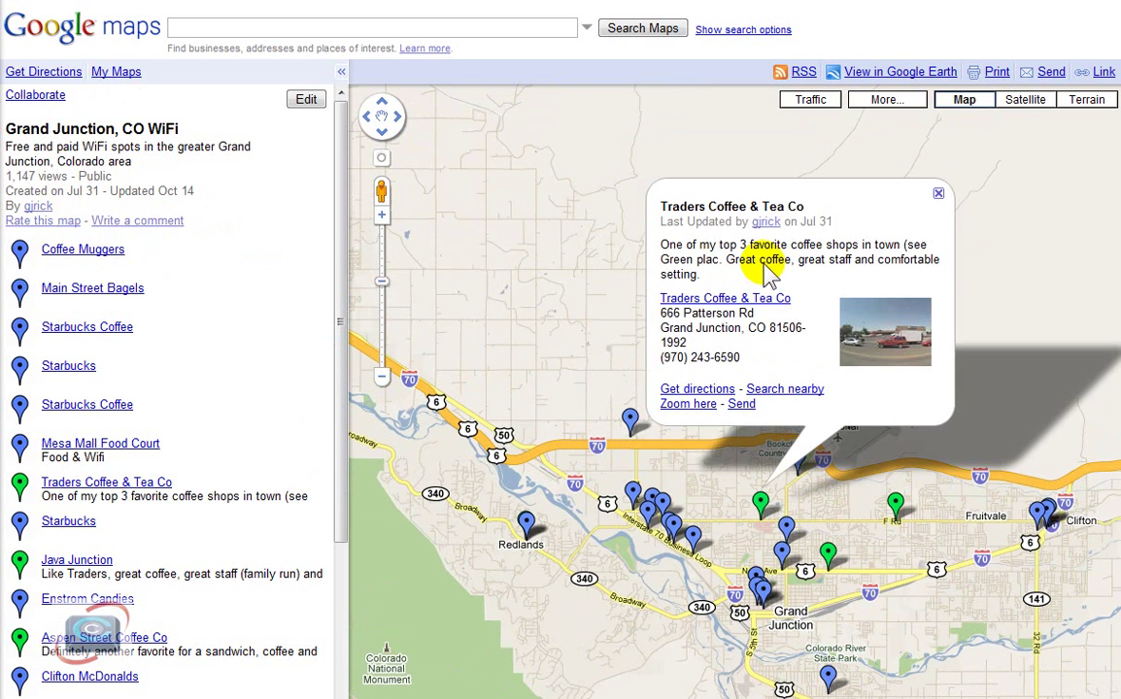
{"action": "left_click", "coordinate": [939, 199]}
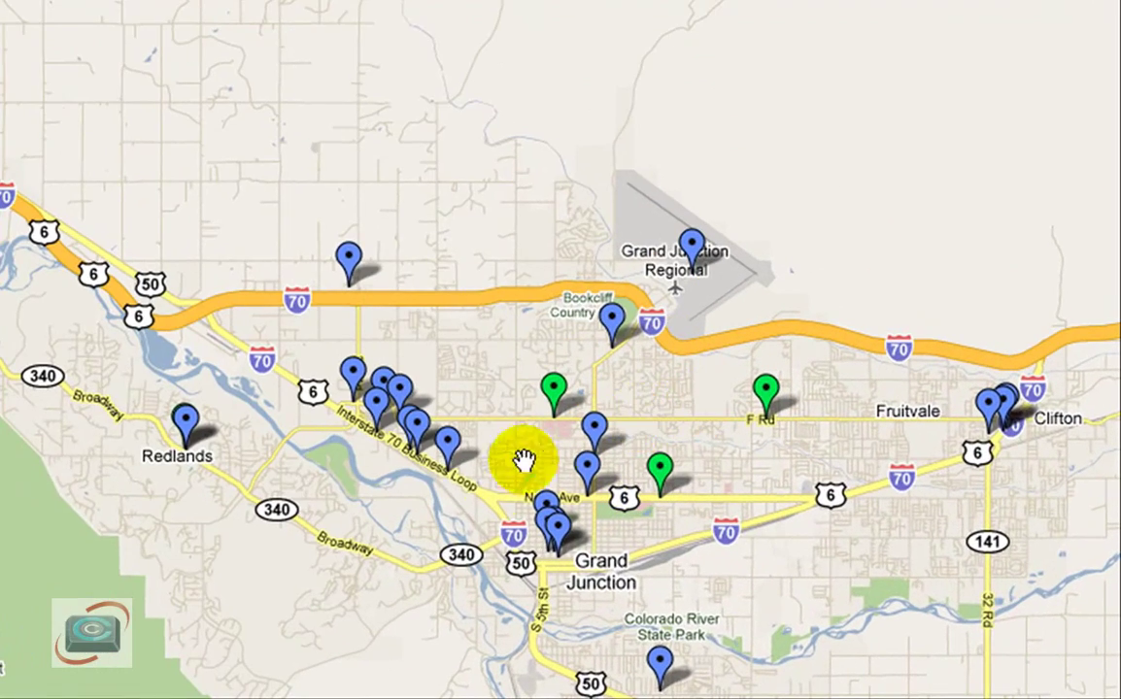
{"action": "left_click", "coordinate": [453, 452]}
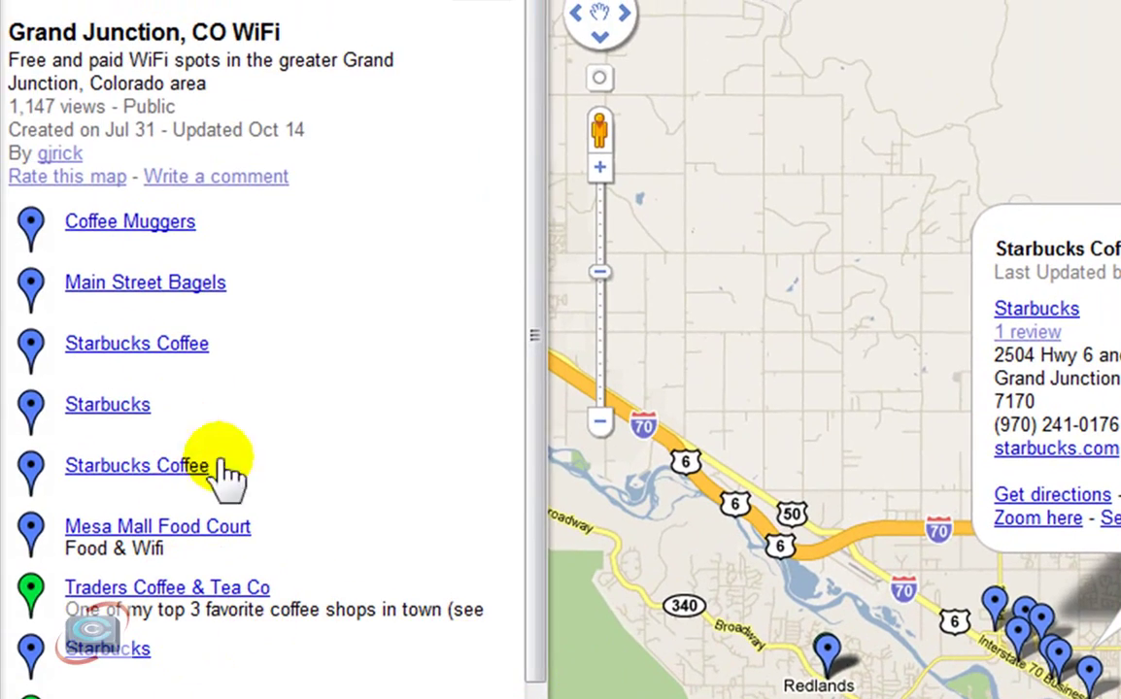
{"action": "left_click_drag", "start_coordinate": [538, 283], "coordinate": [542, 525]}
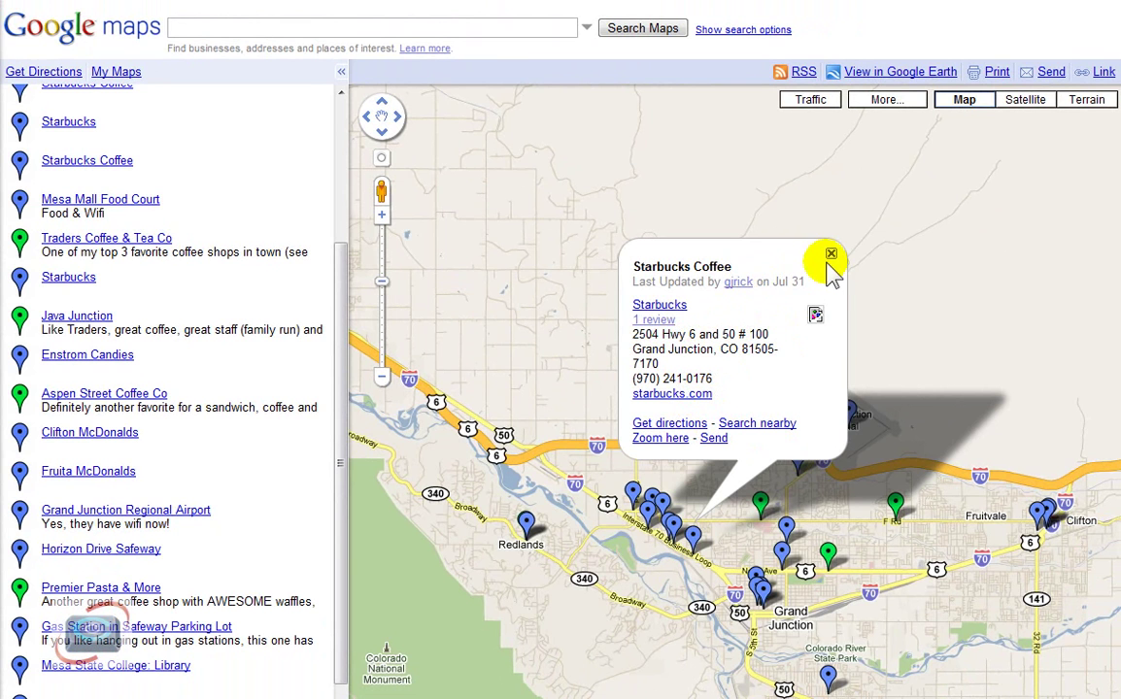
{"action": "left_click", "coordinate": [832, 256]}
{"action": "left_click", "coordinate": [760, 503]}
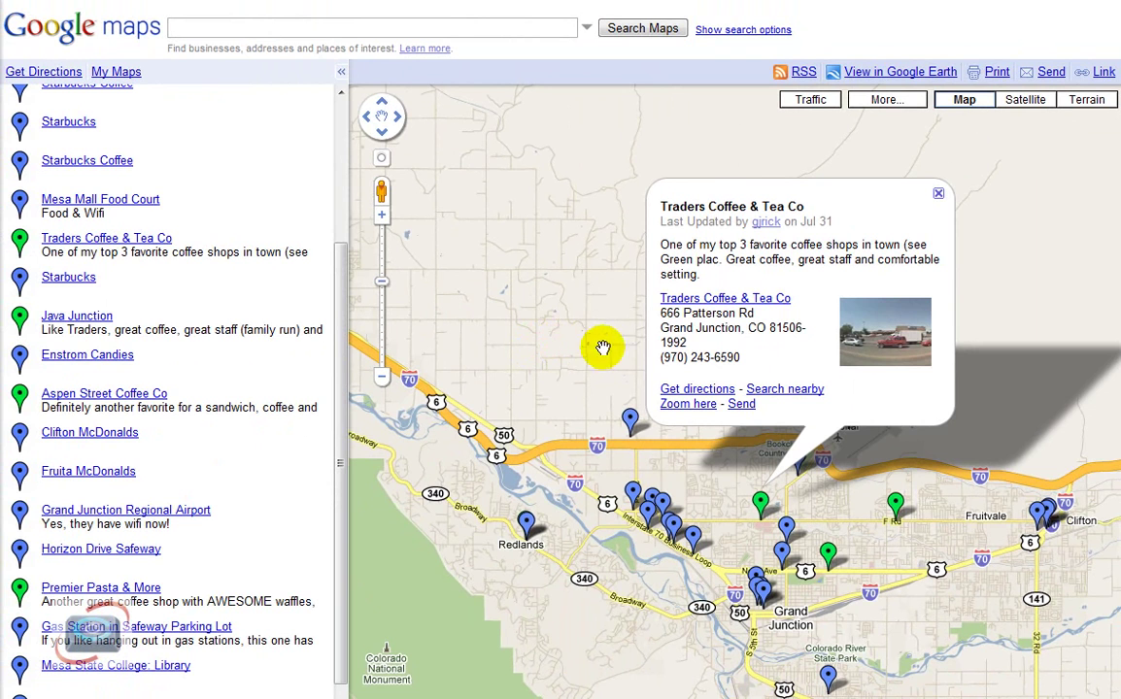
{"action": "left_click_drag", "start_coordinate": [337, 330], "coordinate": [337, 146]}
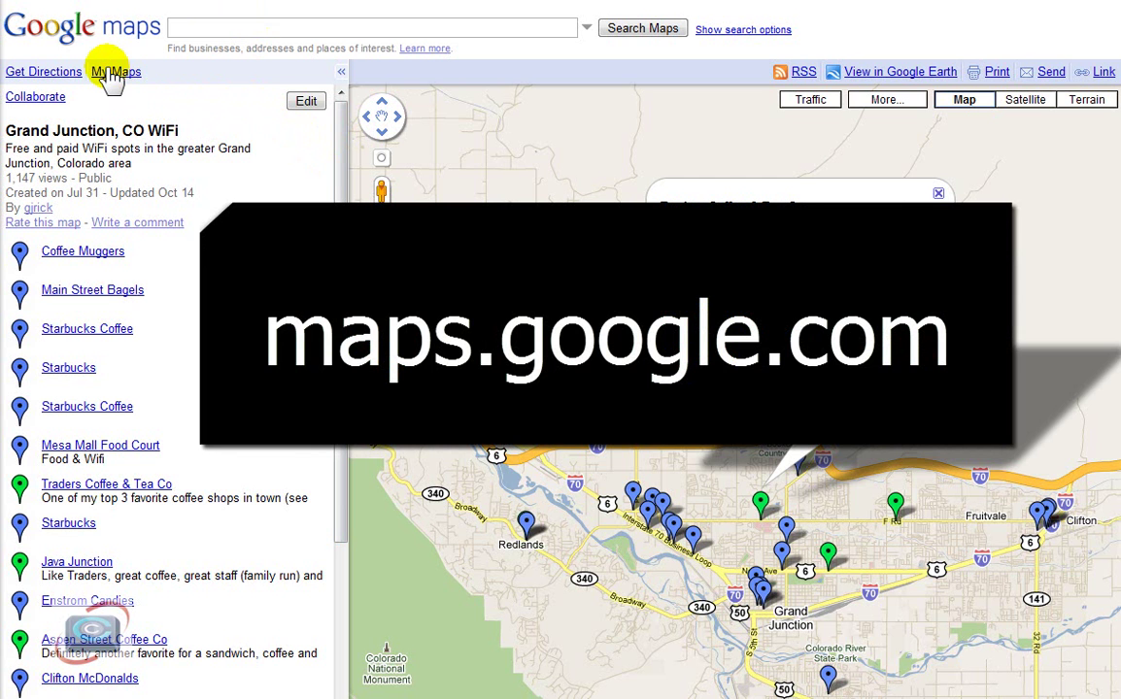
Step: Search Google Maps for 'hospitals in grand'
{"action": "left_click", "coordinate": [230, 25]}
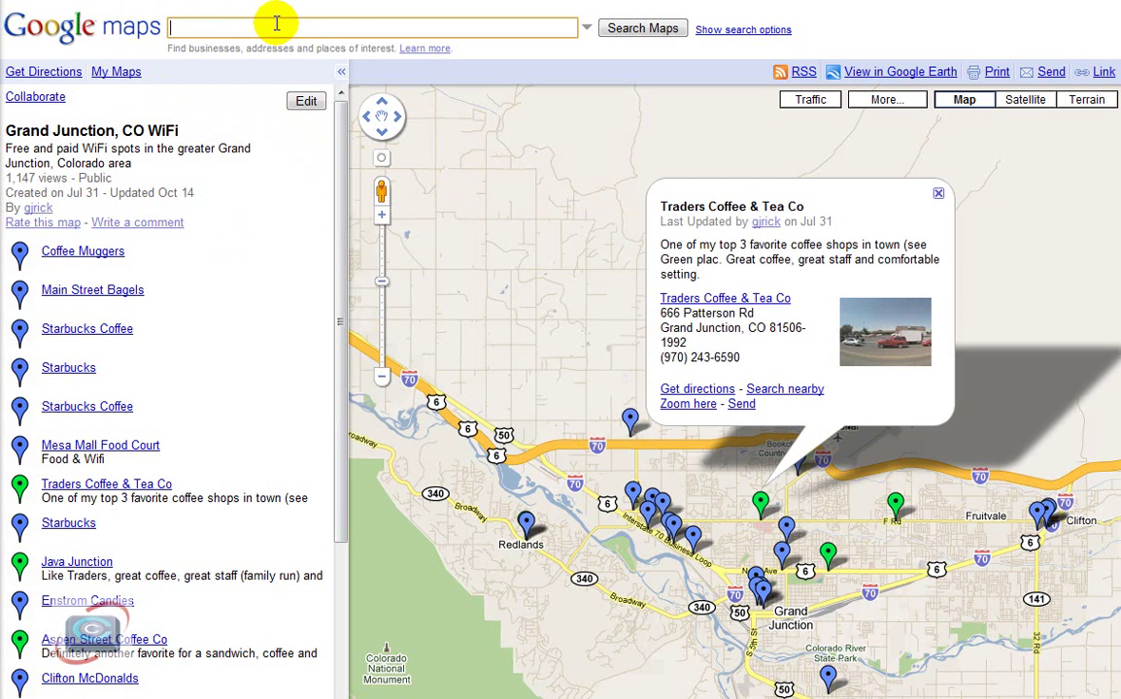
{"action": "type", "text": "hos"}
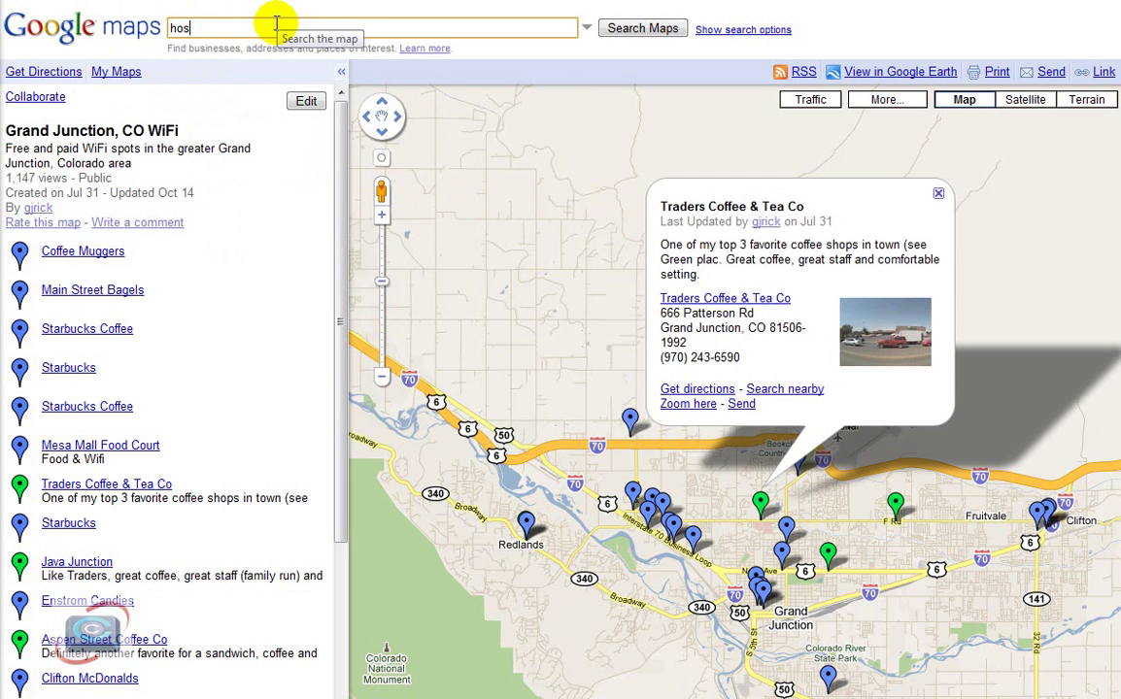
{"action": "type", "text": "pitals in grand"}
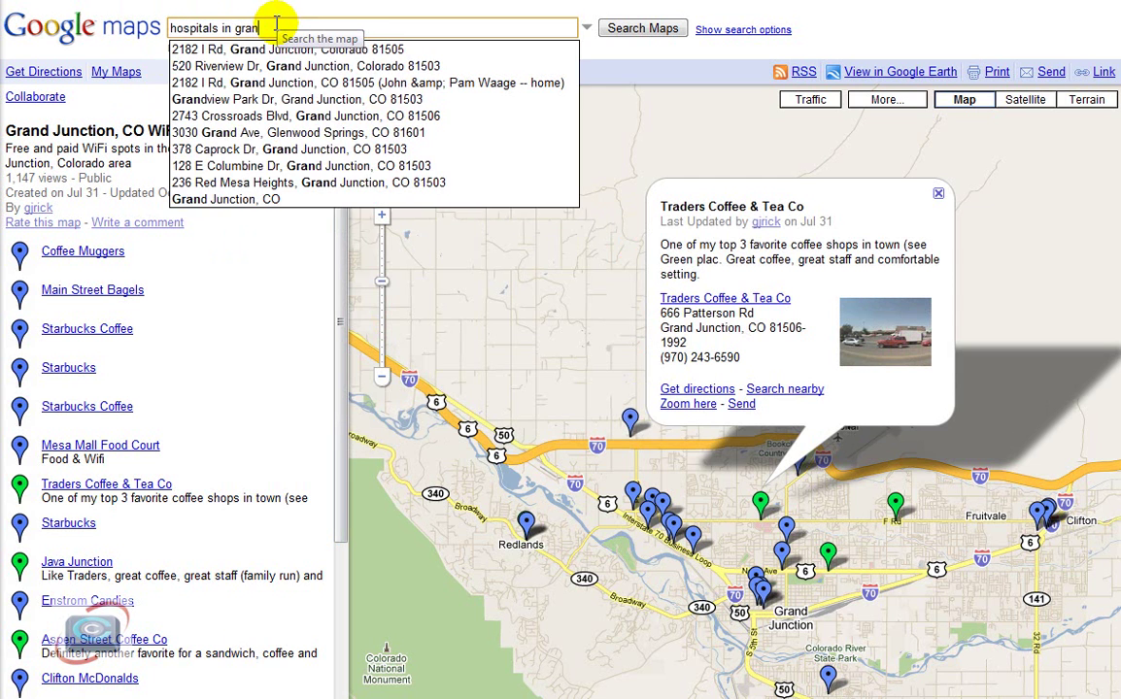
{"action": "key", "text": "Return"}
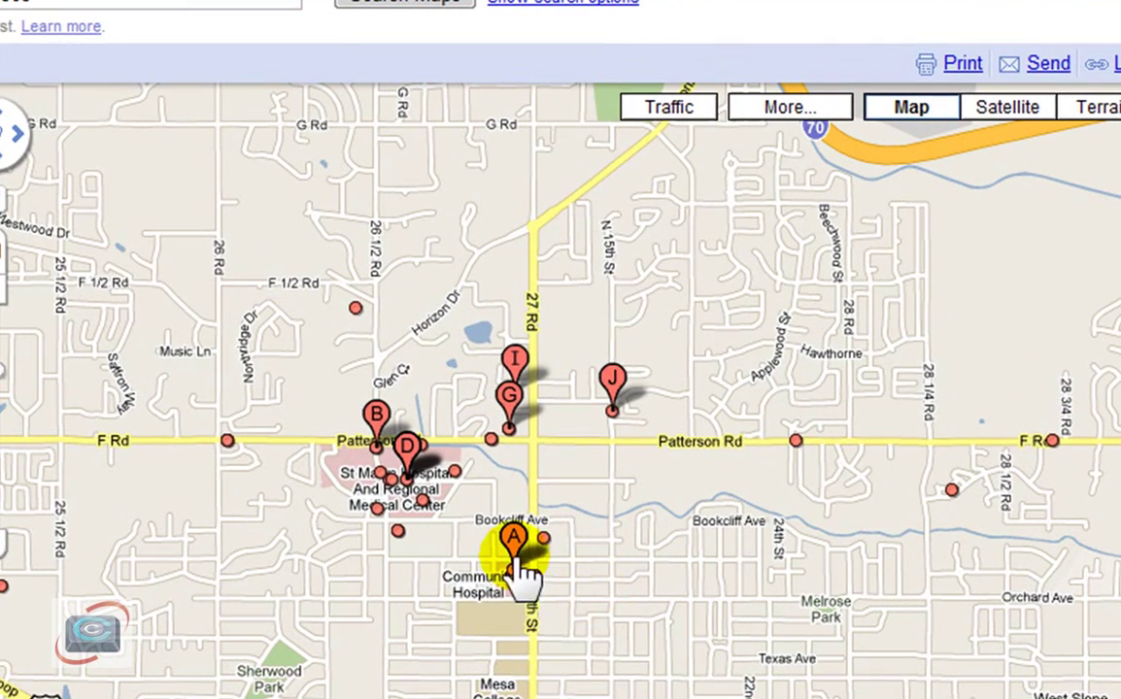
Step: Save Community Hospital (marker A) to a newly created My Maps map
{"action": "left_click", "coordinate": [515, 549]}
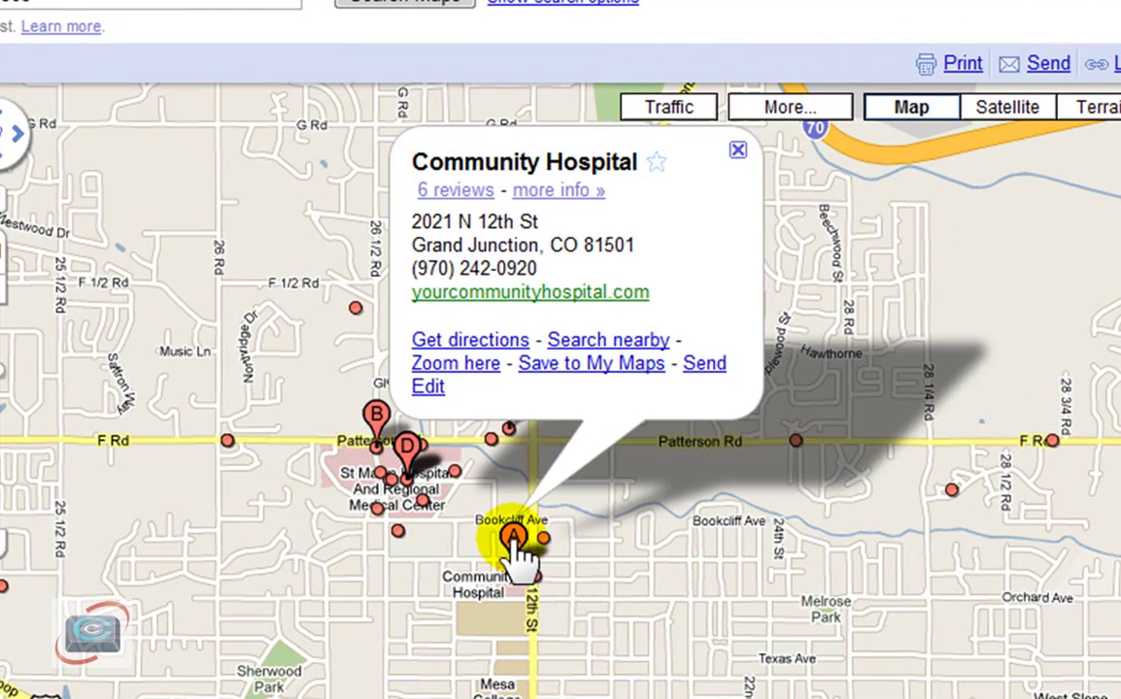
{"action": "left_click", "coordinate": [590, 369]}
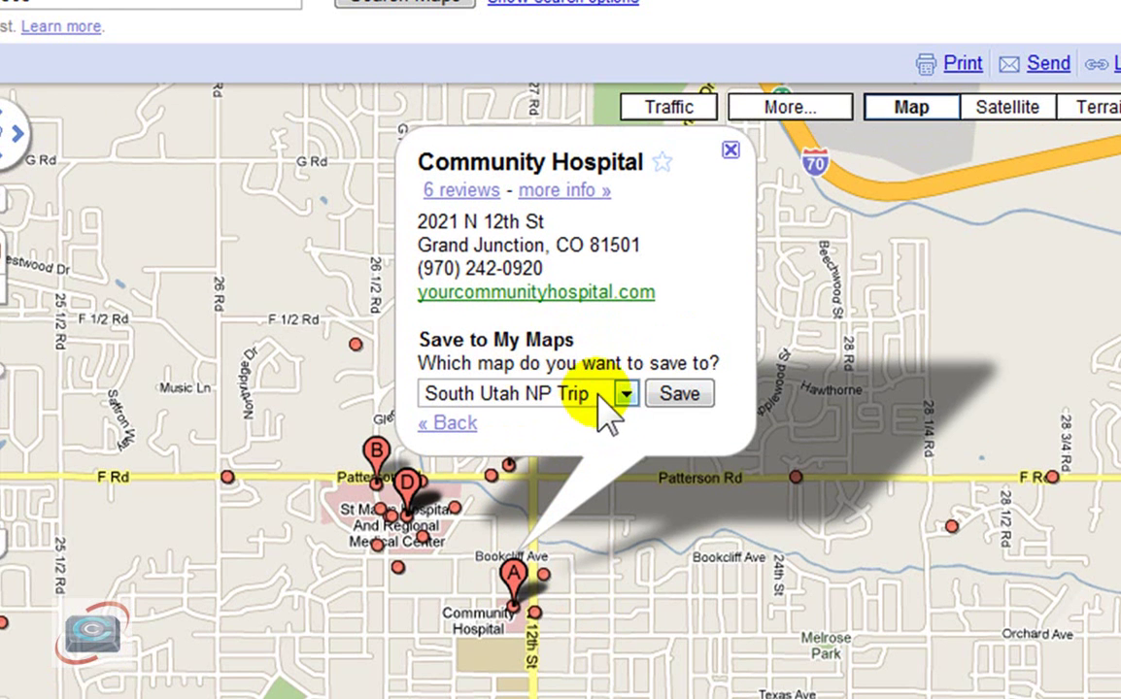
{"action": "left_click", "coordinate": [604, 393]}
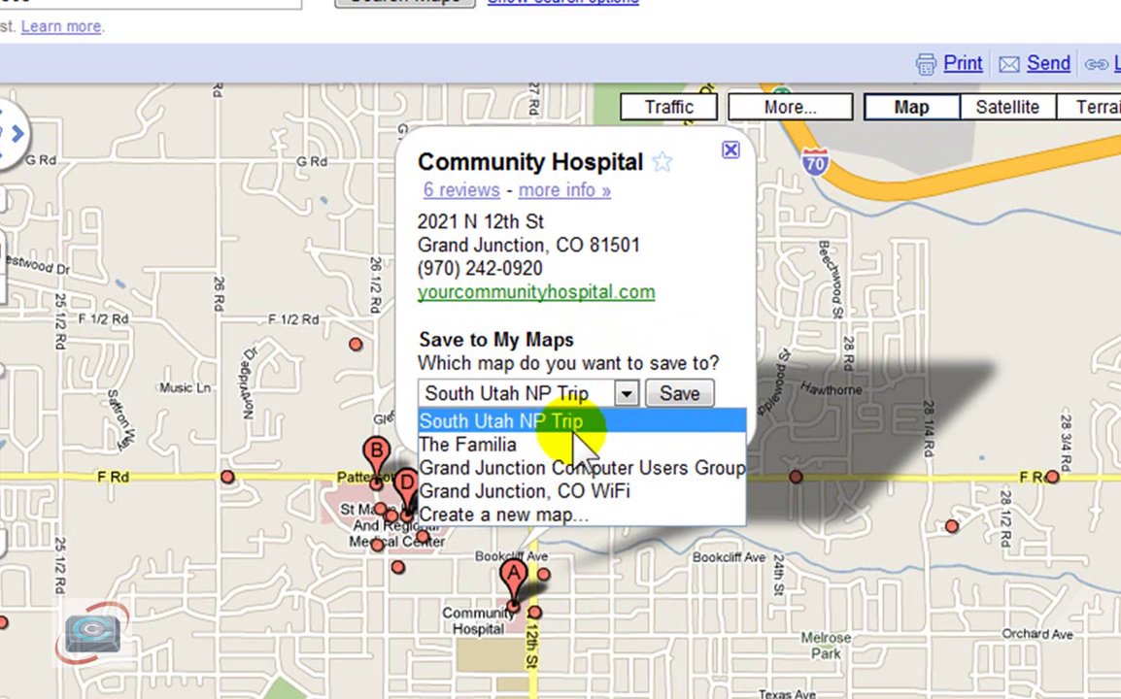
{"action": "left_click", "coordinate": [580, 515]}
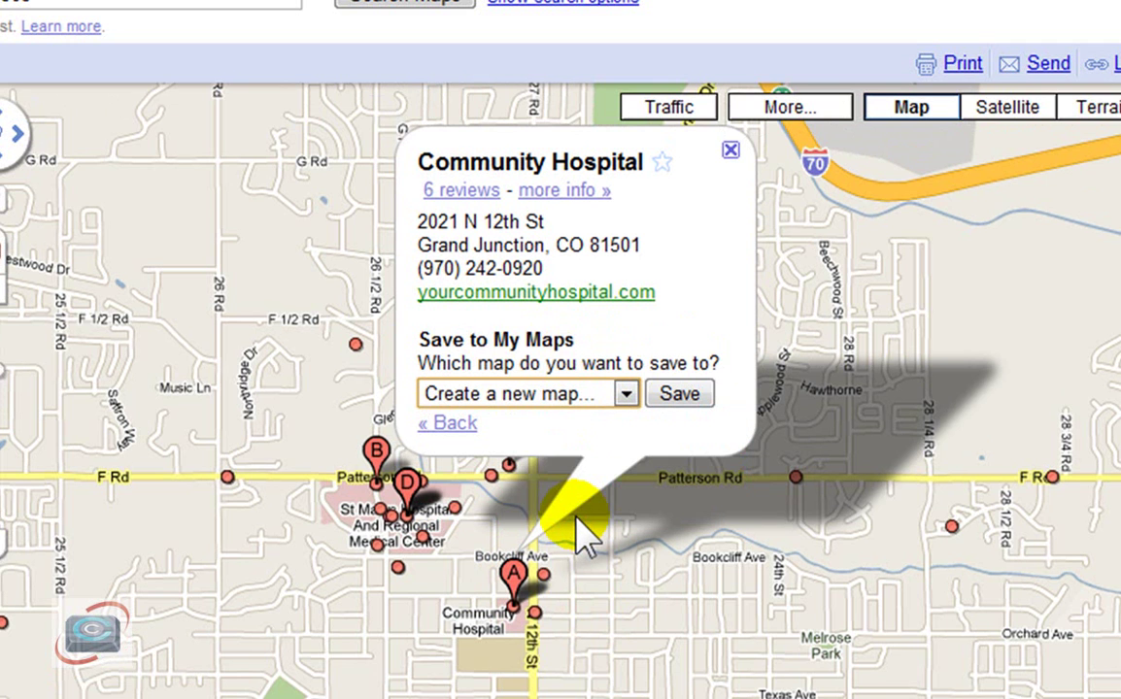
{"action": "left_click", "coordinate": [682, 398]}
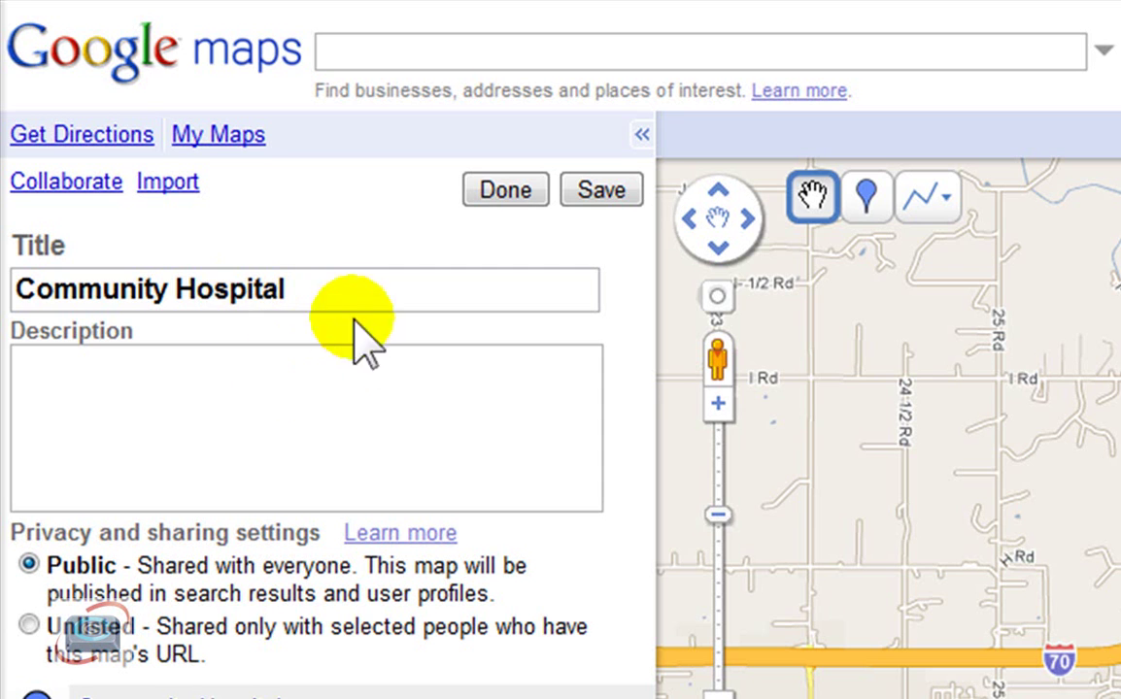
Step: Rename the new map to 'GJ Hospitals', save it, and finish editing
{"action": "left_click", "coordinate": [345, 288]}
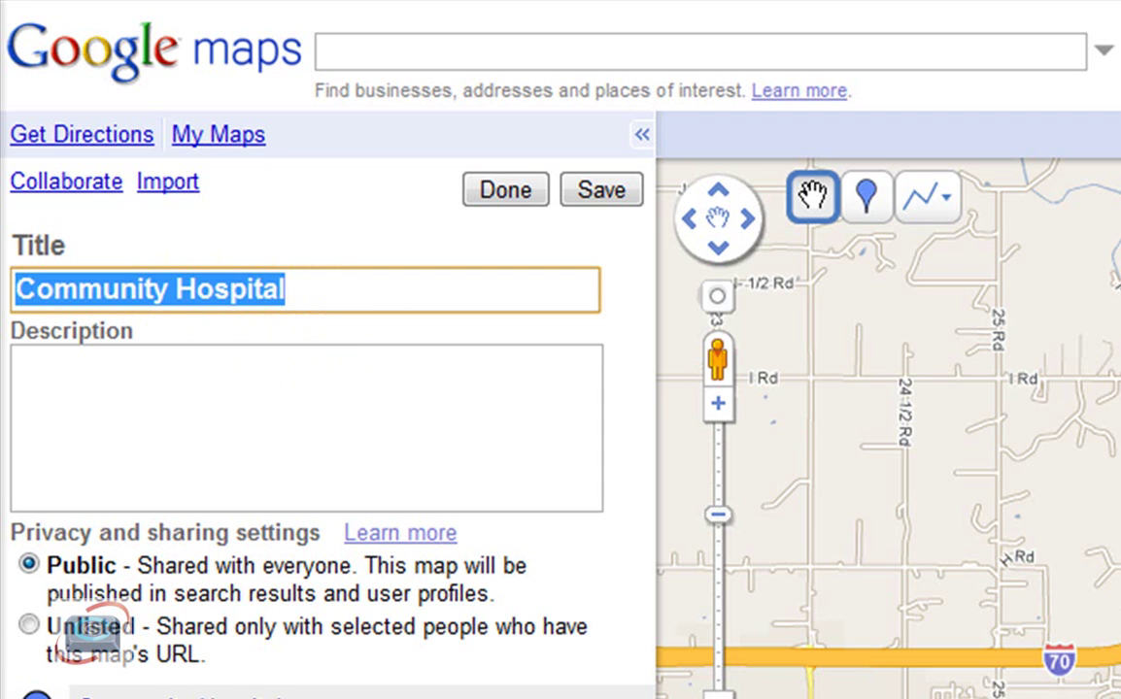
{"action": "type", "text": "GJ"}
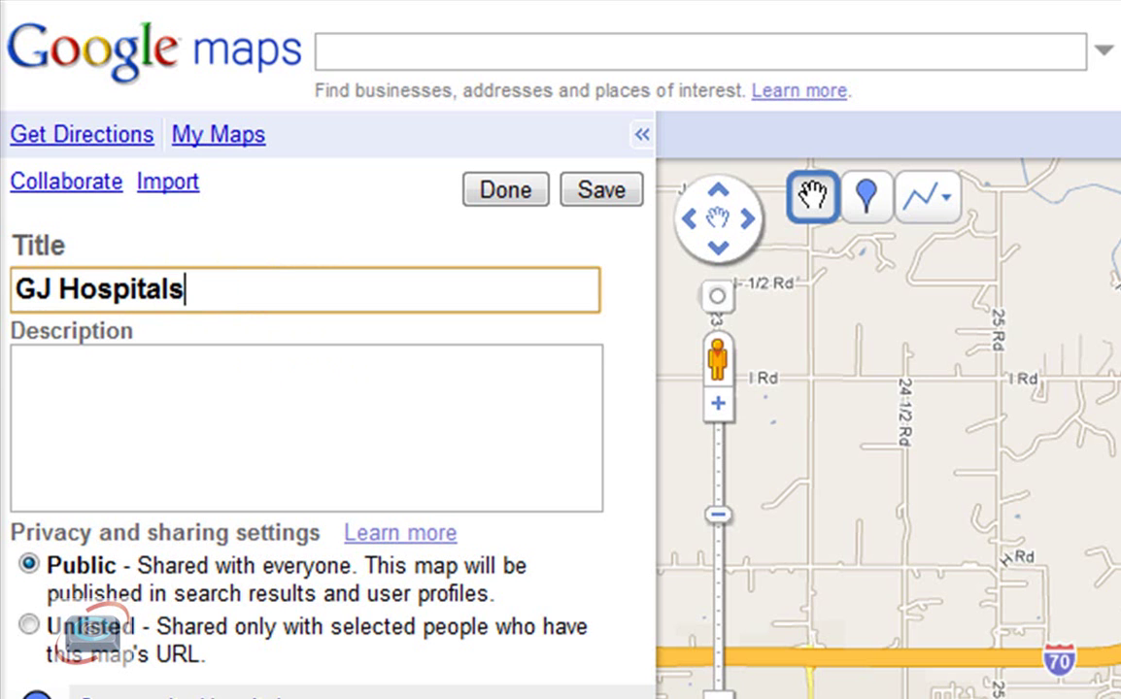
{"action": "left_click", "coordinate": [595, 189]}
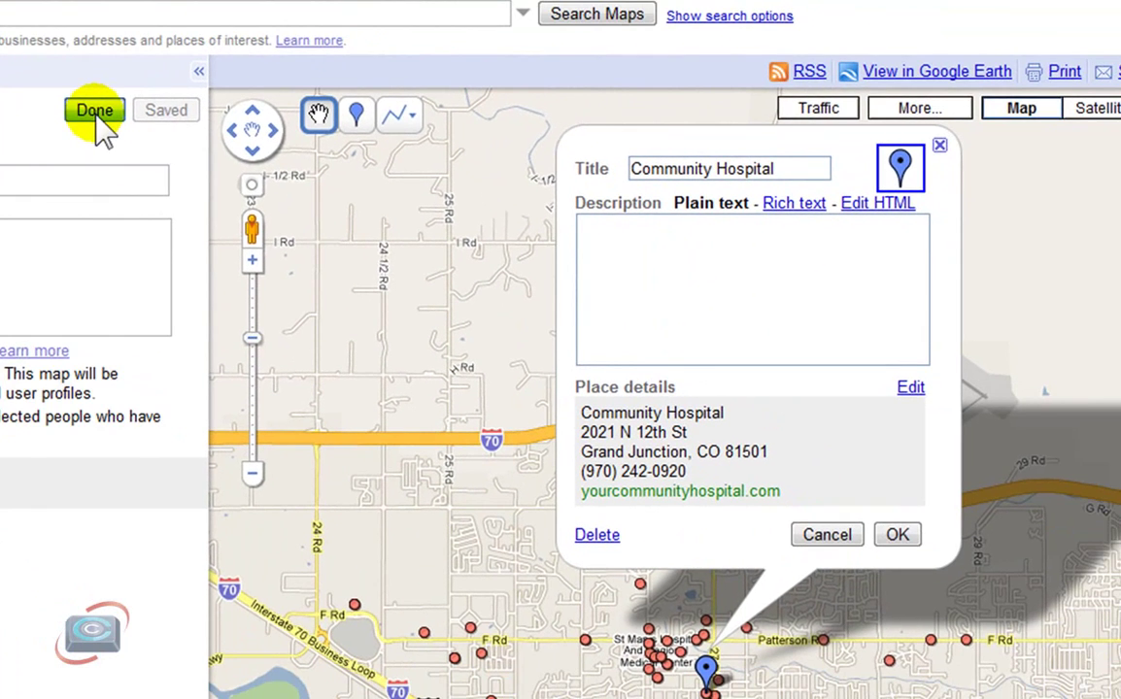
{"action": "left_click", "coordinate": [95, 119]}
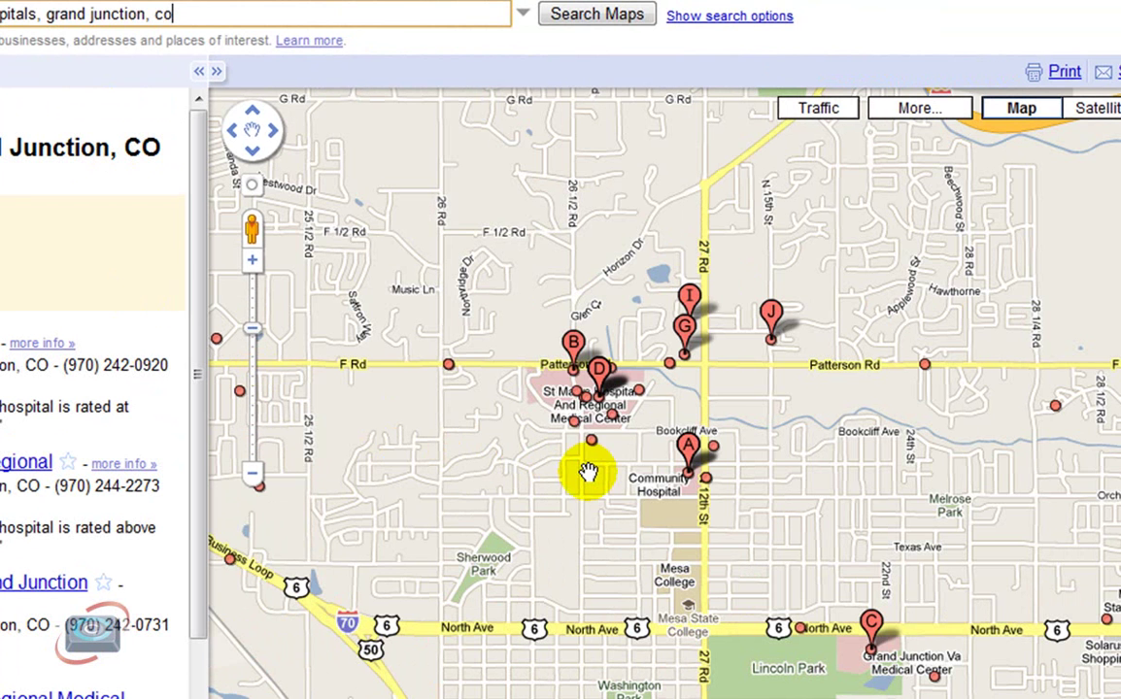
Step: Save St Mary's Hospital & Regional (marker B) into the GJ Hospitals map
{"action": "left_click", "coordinate": [572, 357]}
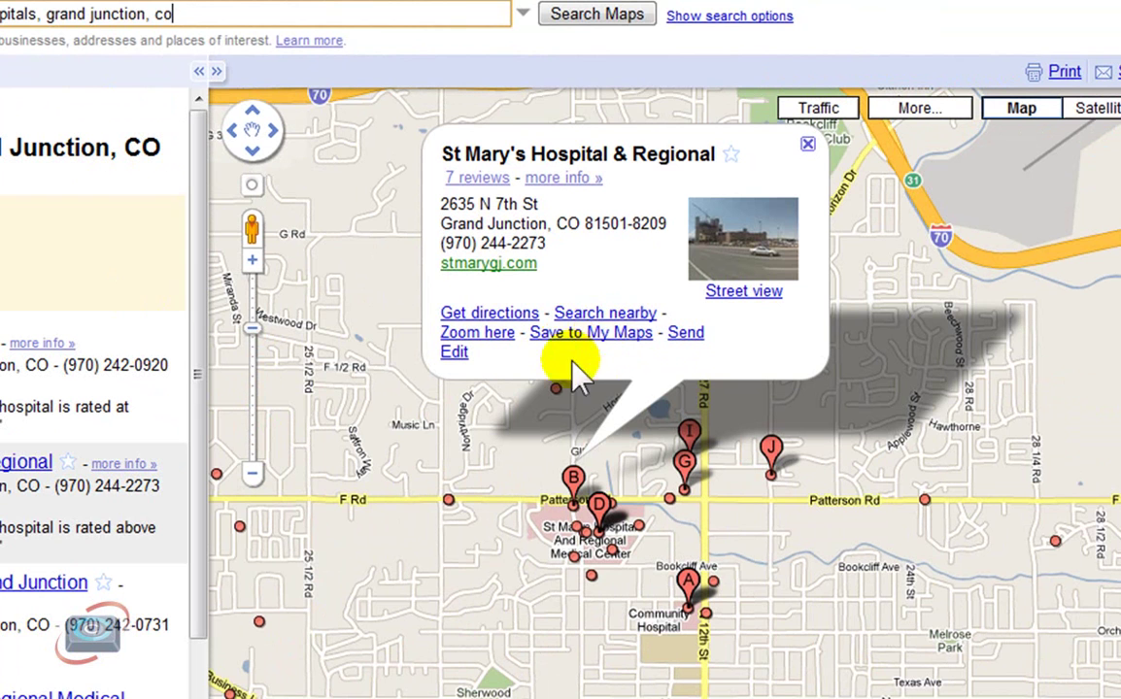
{"action": "left_click", "coordinate": [573, 333]}
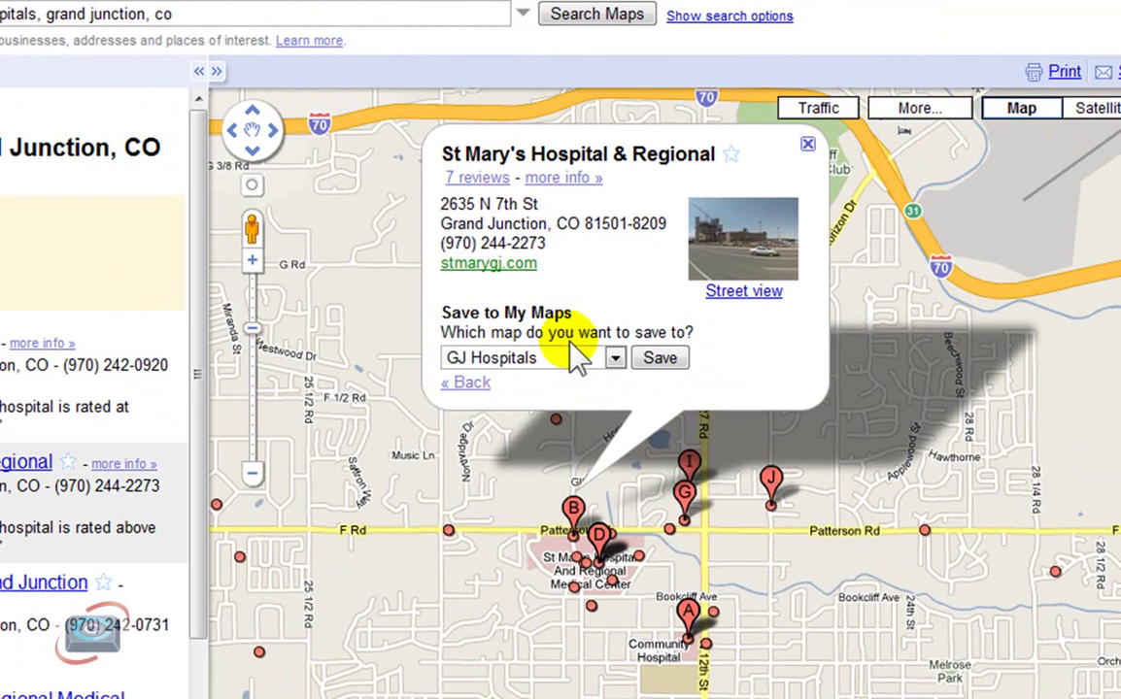
{"action": "left_click", "coordinate": [547, 359]}
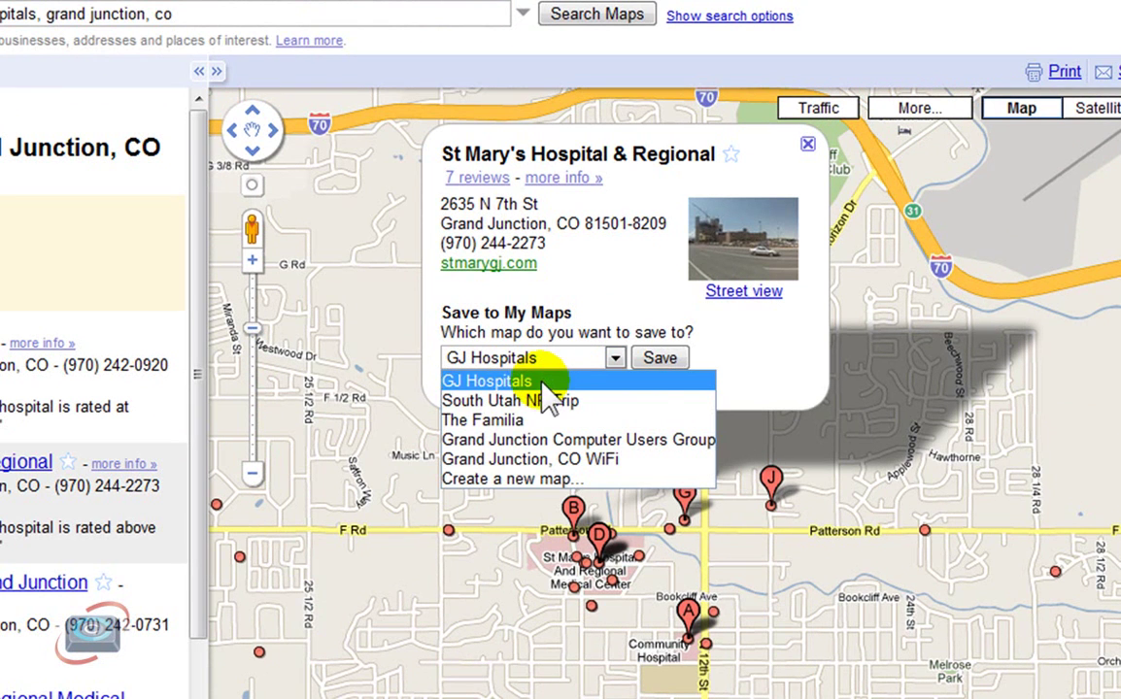
{"action": "left_click", "coordinate": [542, 385]}
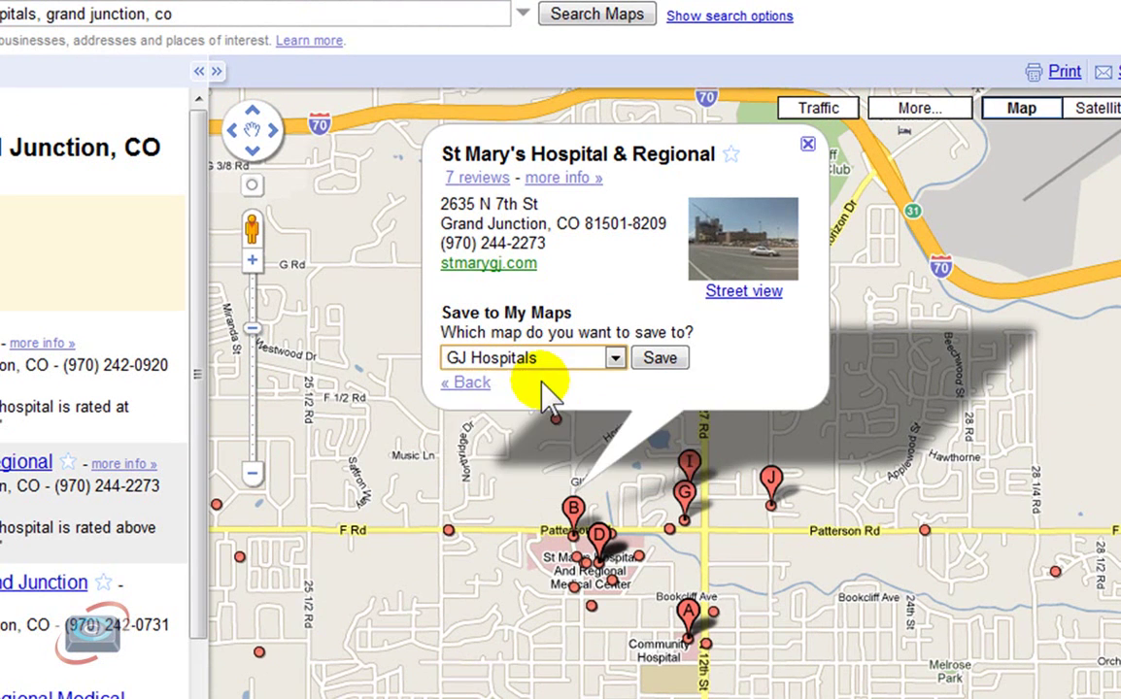
{"action": "left_click", "coordinate": [660, 359]}
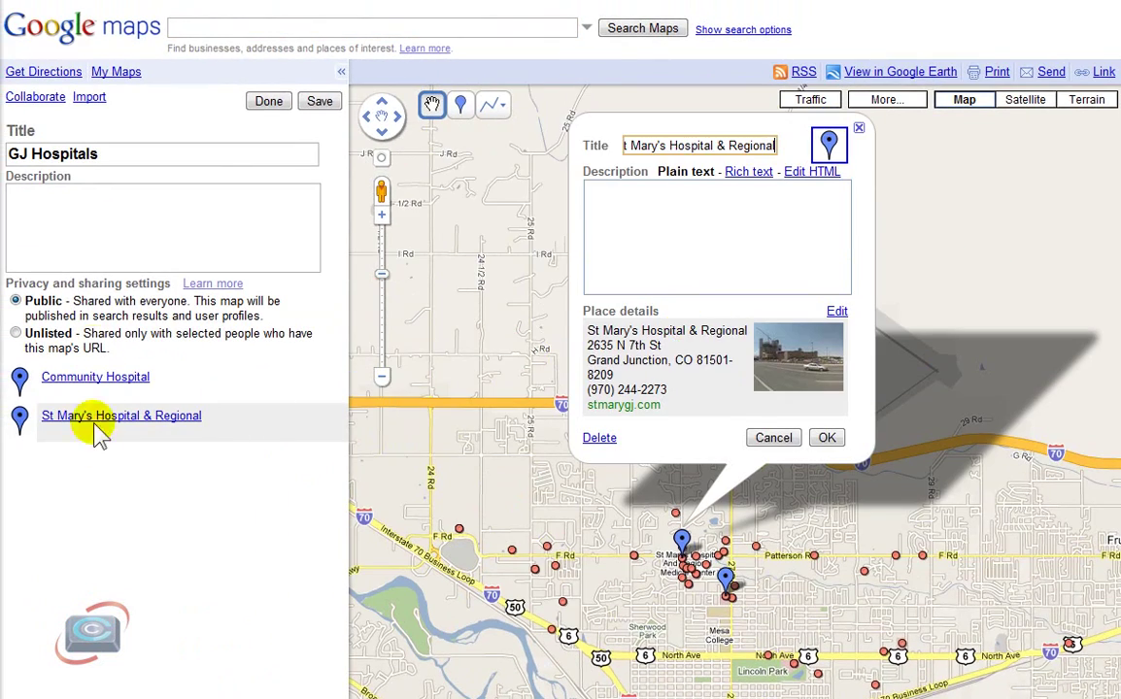
Step: Finish editing GJ Hospitals and redisplay the St Mary's Hospital placemark details
{"action": "left_click", "coordinate": [271, 105]}
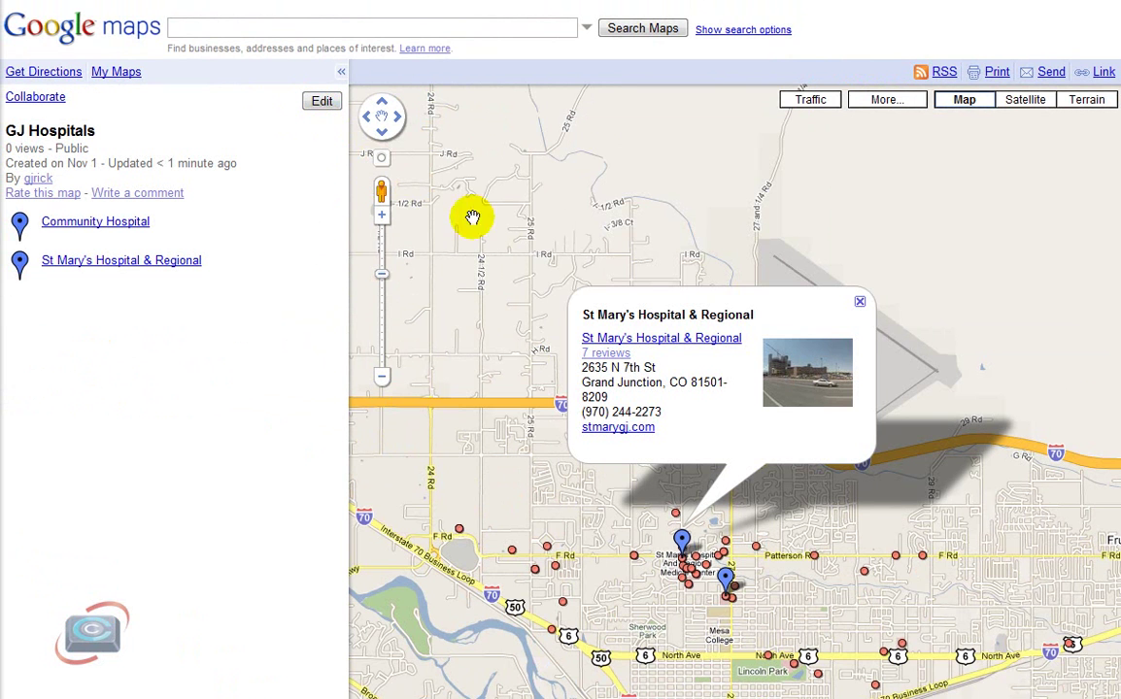
{"action": "left_click", "coordinate": [859, 302]}
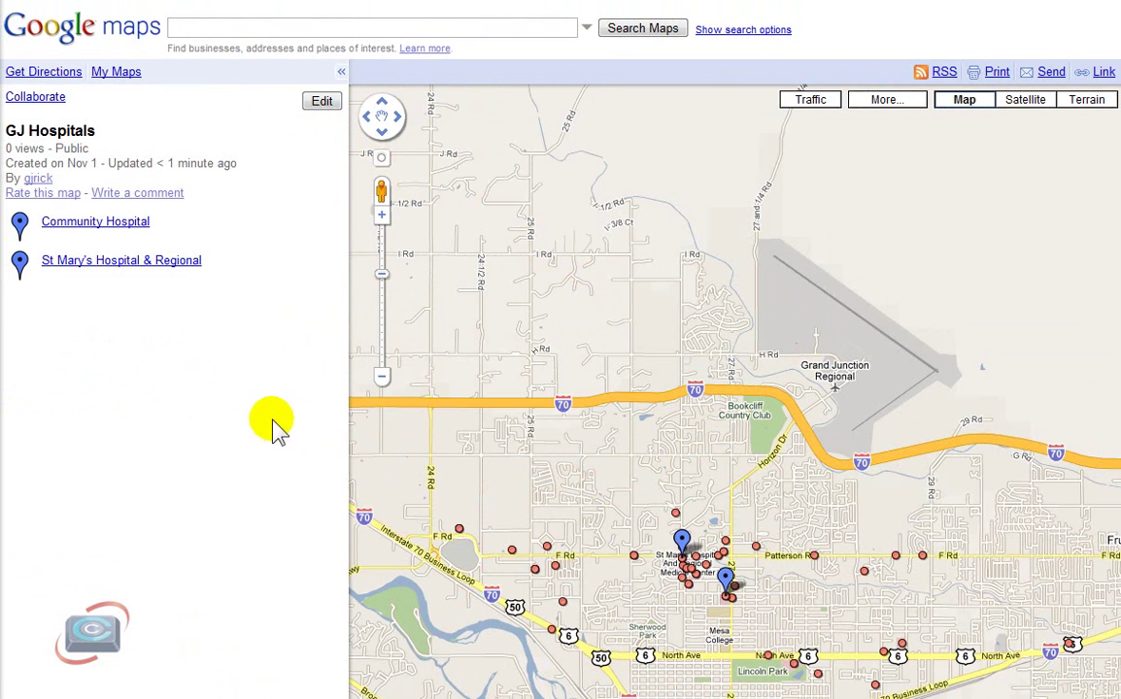
{"action": "left_click", "coordinate": [683, 541]}
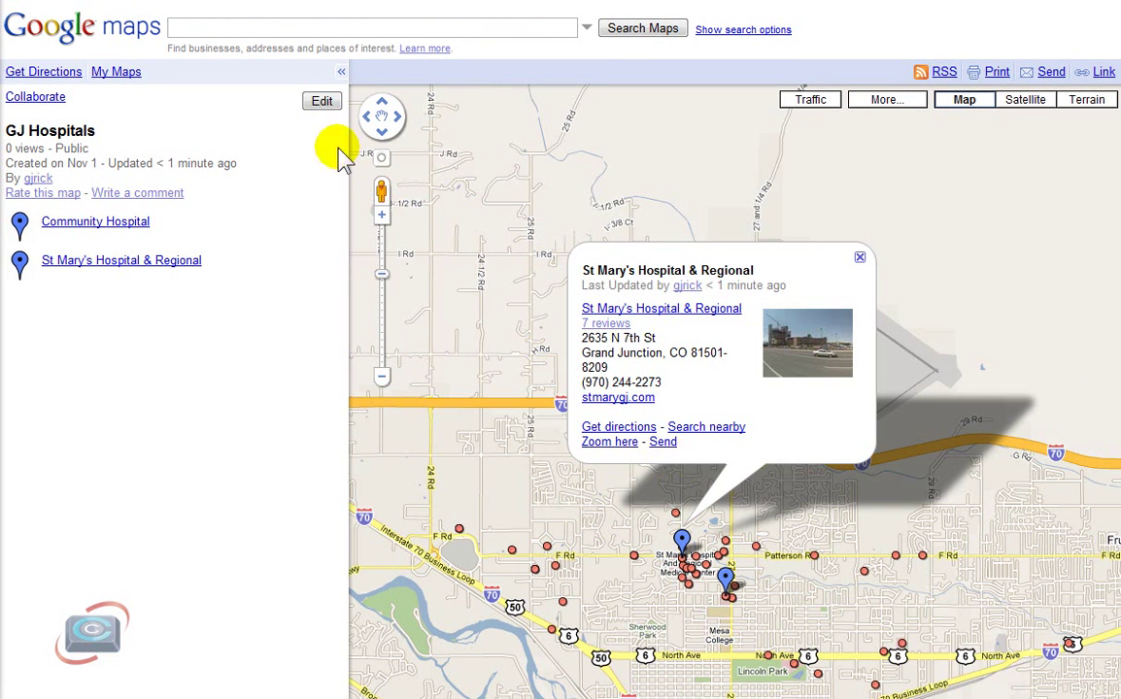
Step: Reopen GJ Hospitals for editing and confirm both placemarks' descriptions unchanged
{"action": "left_click", "coordinate": [326, 103]}
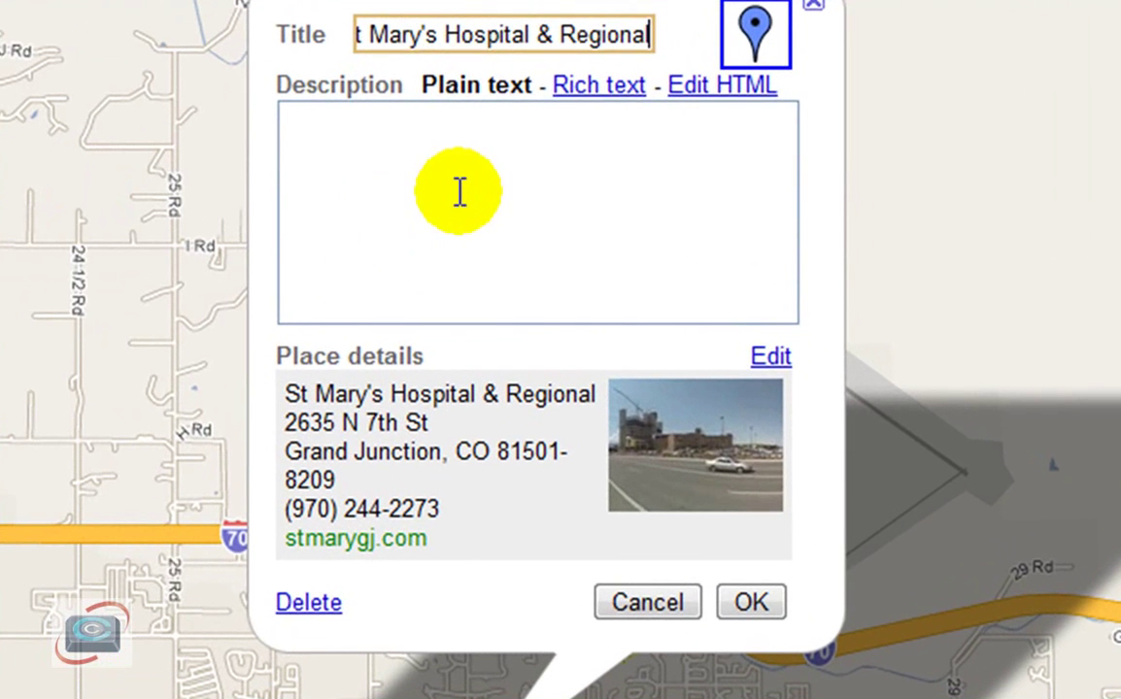
{"action": "left_click", "coordinate": [459, 192]}
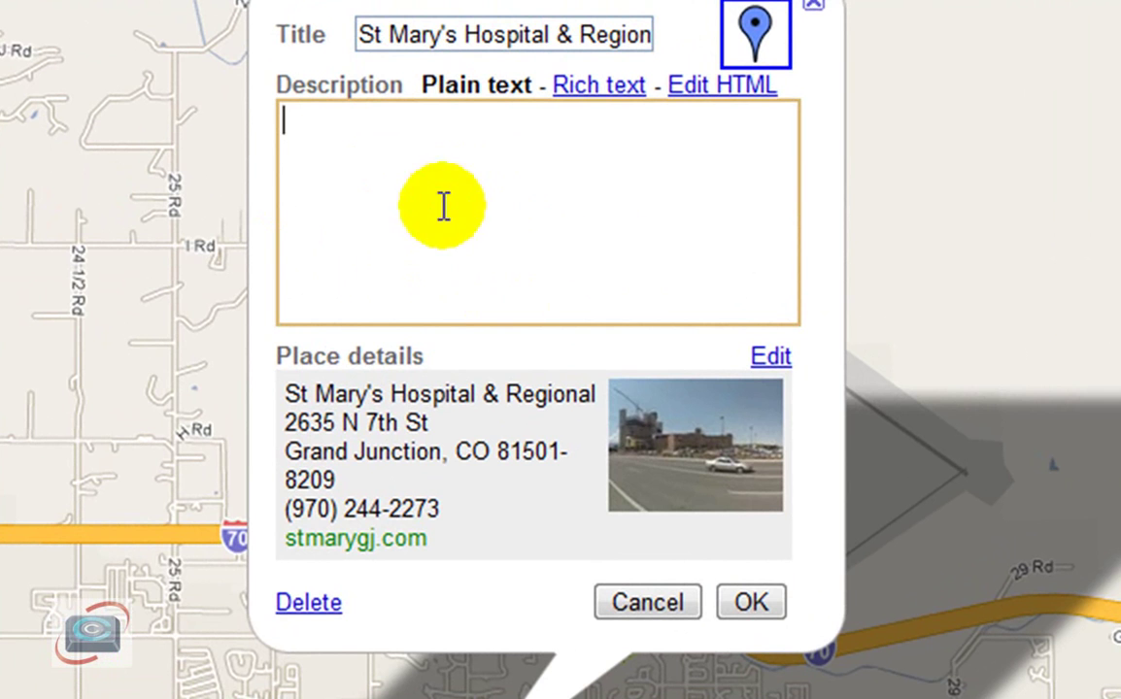
{"action": "left_click", "coordinate": [736, 600]}
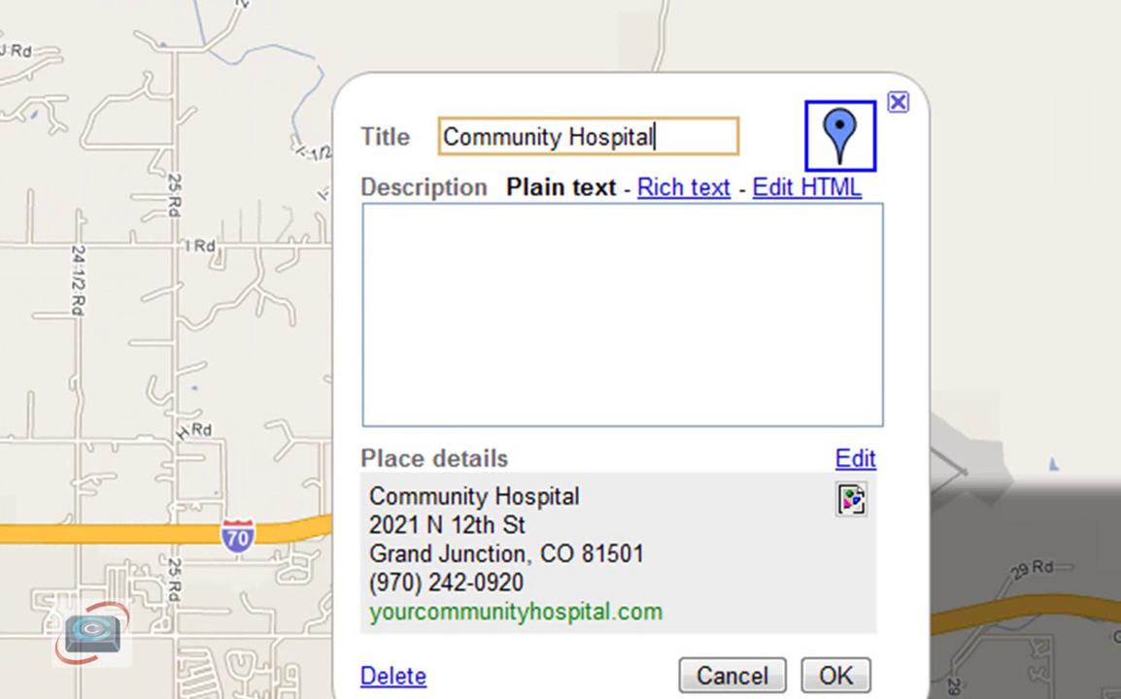
{"action": "left_click", "coordinate": [394, 323]}
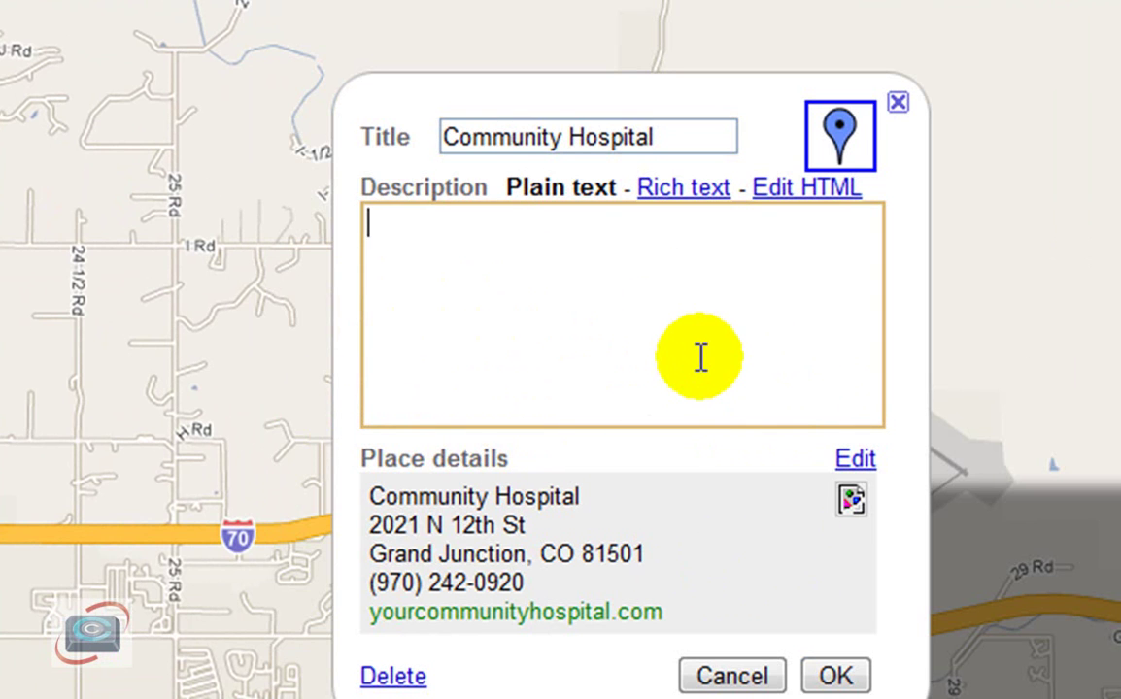
{"action": "left_click", "coordinate": [837, 675]}
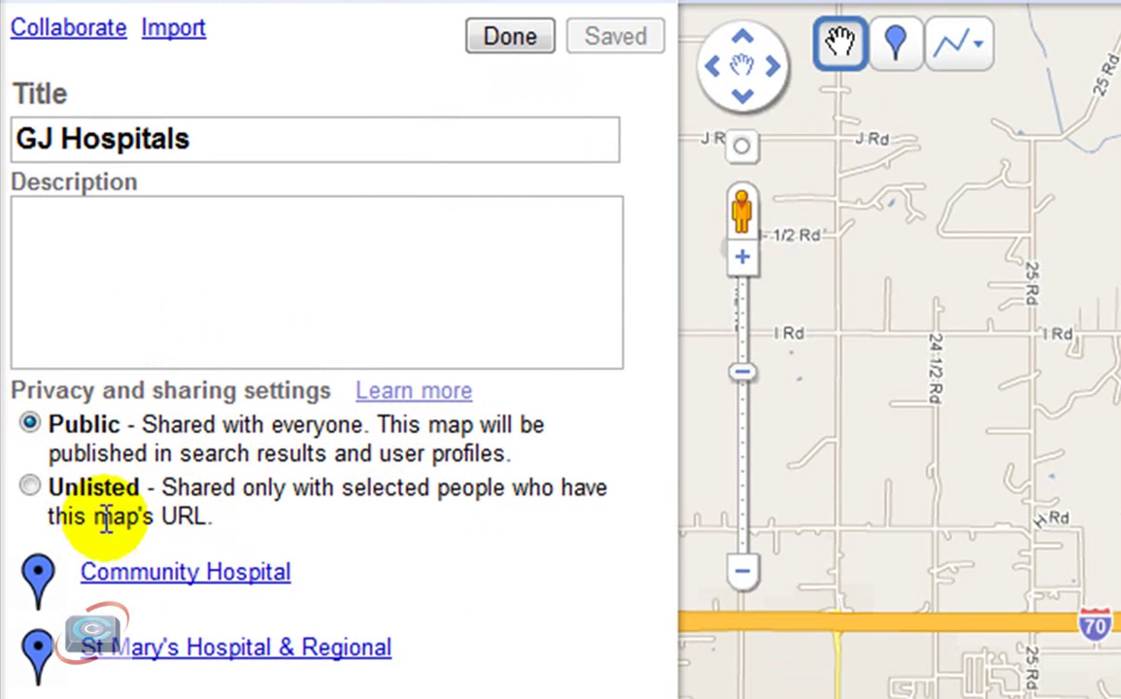
Step: Change the GJ Hospitals privacy from Public to Unlisted and finish editing
{"action": "left_click", "coordinate": [30, 486]}
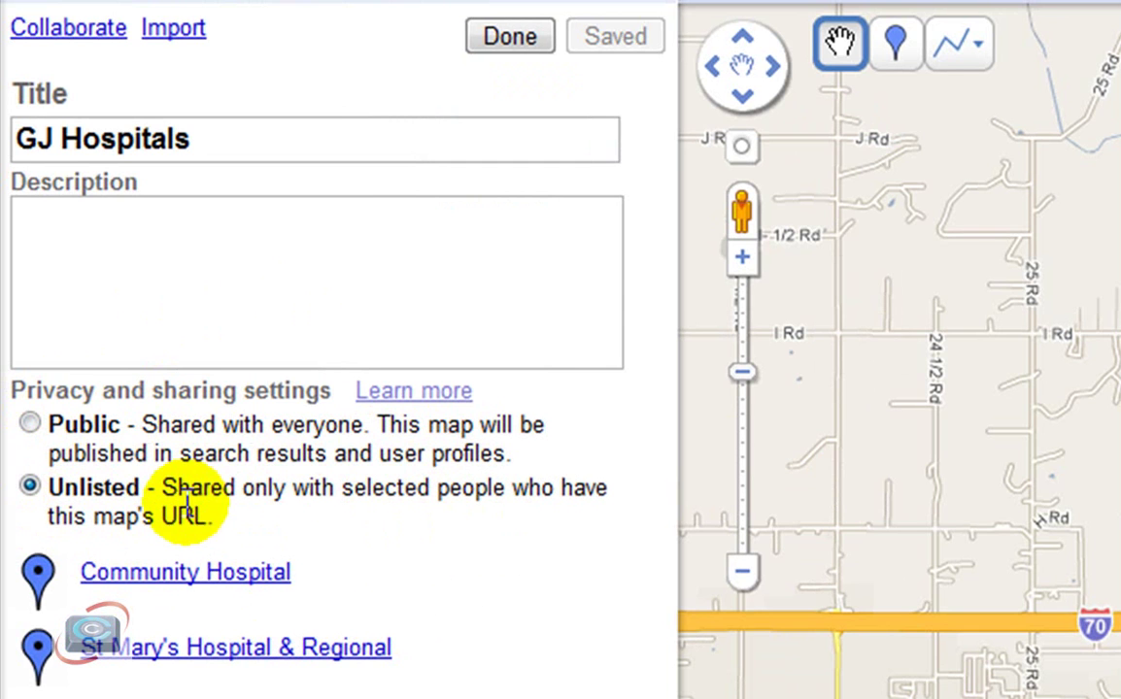
{"action": "left_click", "coordinate": [515, 39]}
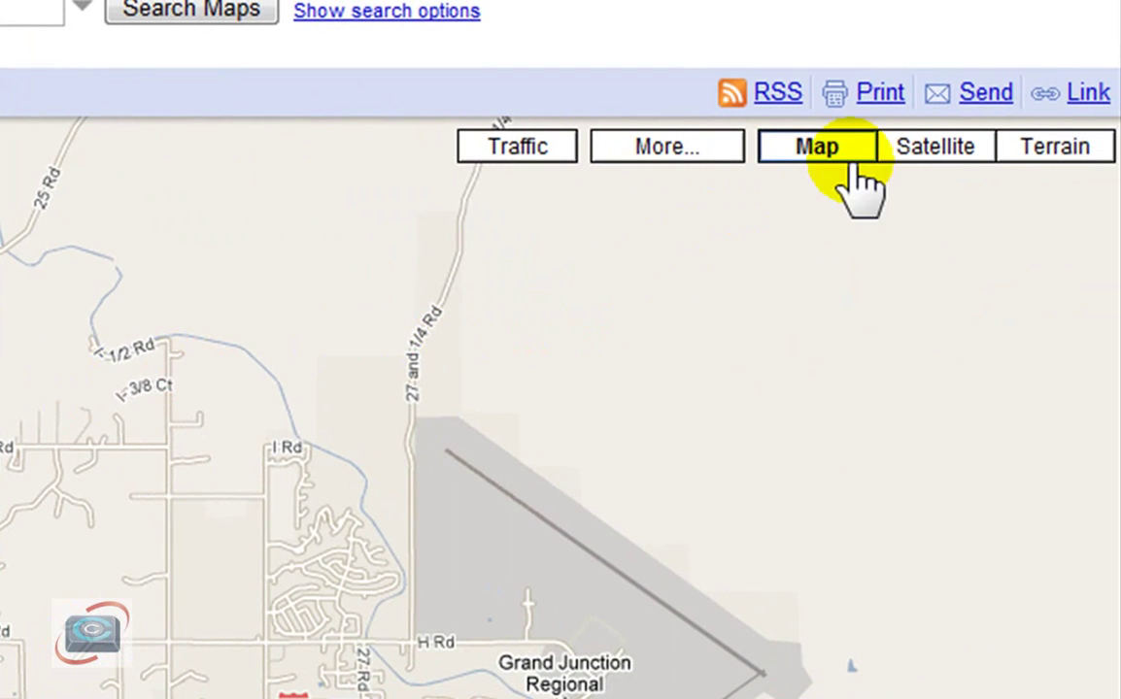
{"action": "left_click", "coordinate": [1078, 94]}
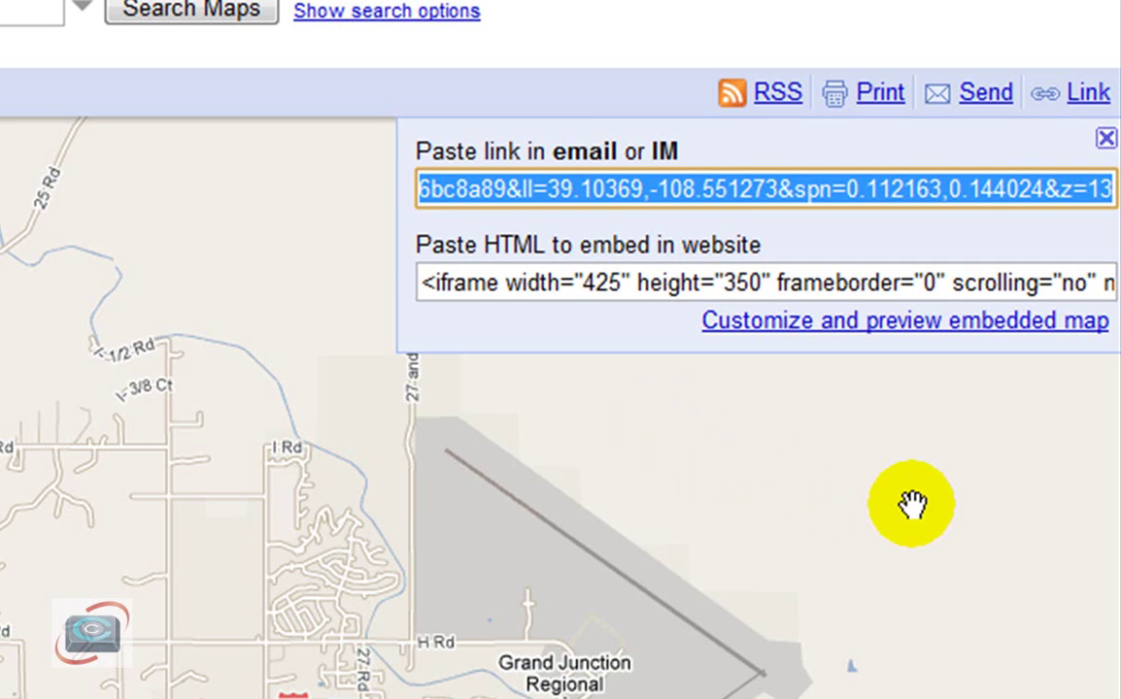
{"action": "left_click", "coordinate": [1088, 95]}
{"action": "left_click", "coordinate": [1088, 95]}
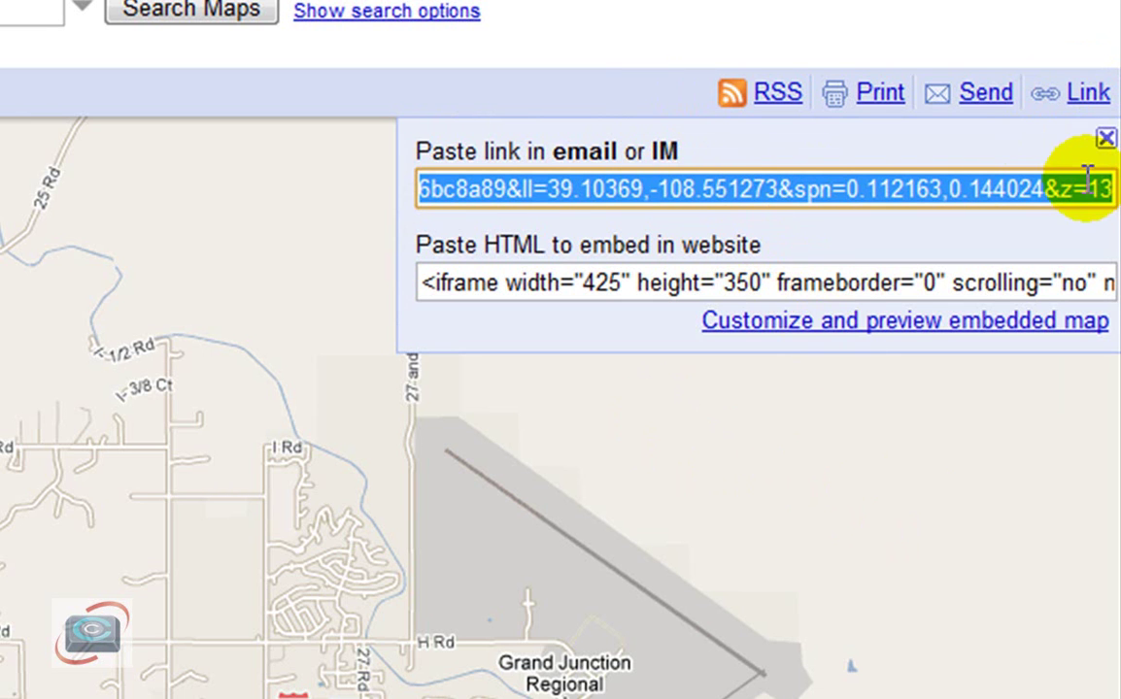
{"action": "left_click", "coordinate": [1106, 139]}
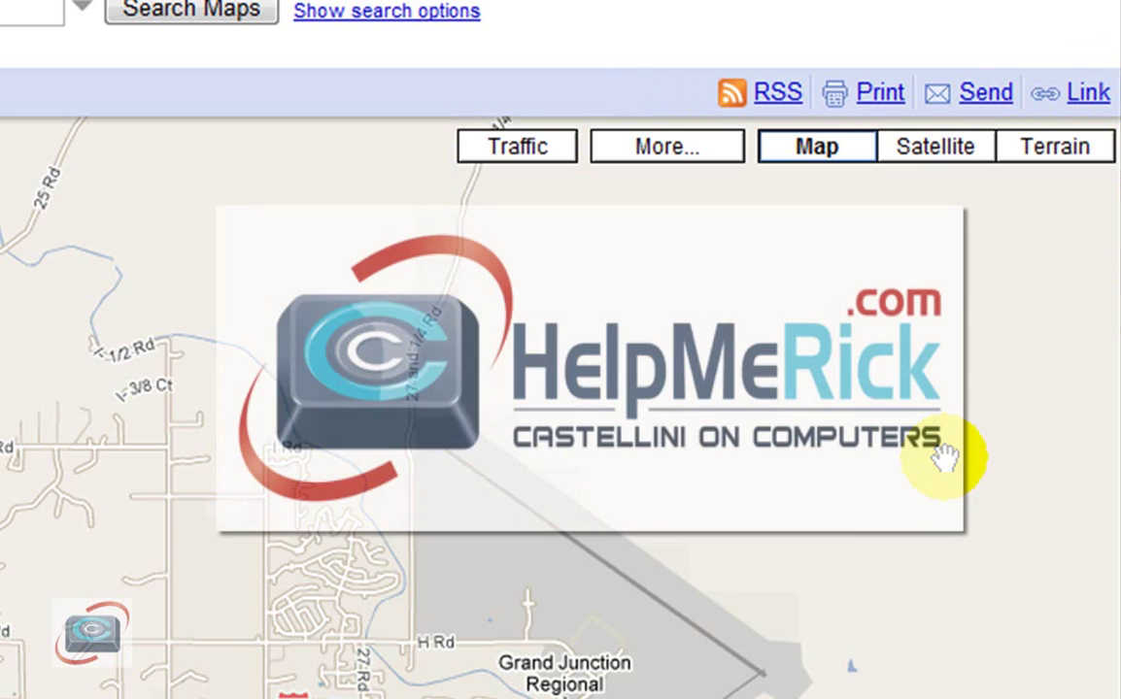